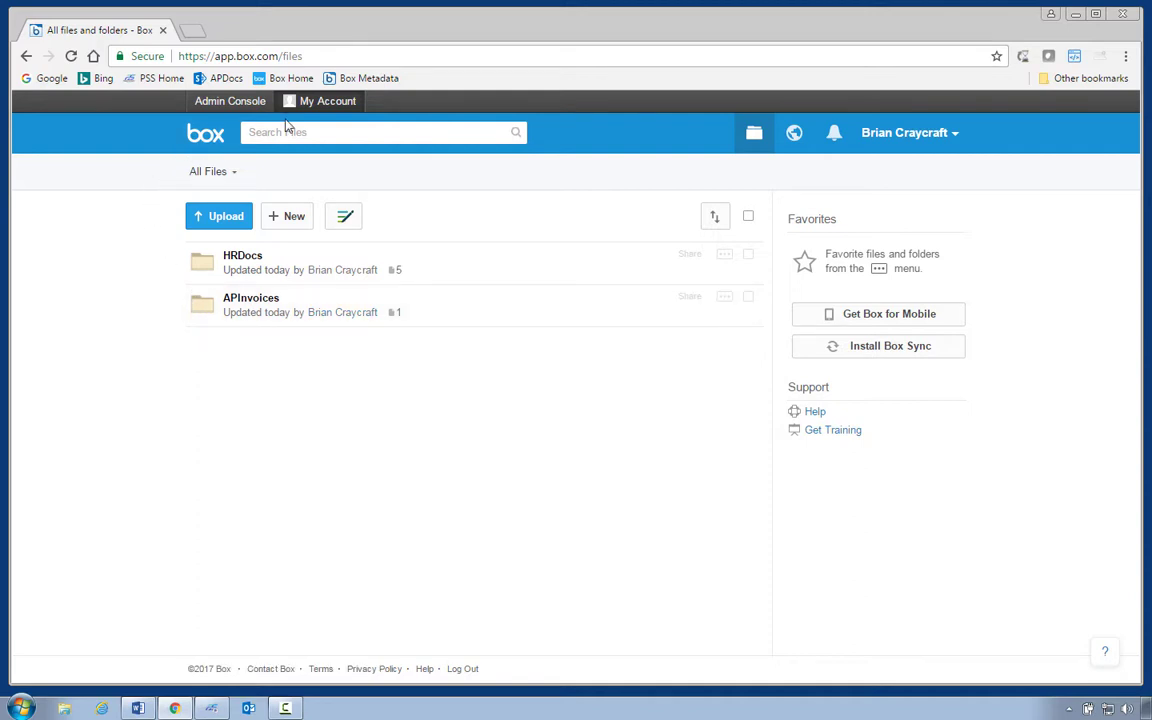
# - Inspect the APInvoice metadata template, then start scanning with the 01 Box - Invoices profile
pyautogui.click(352, 80)
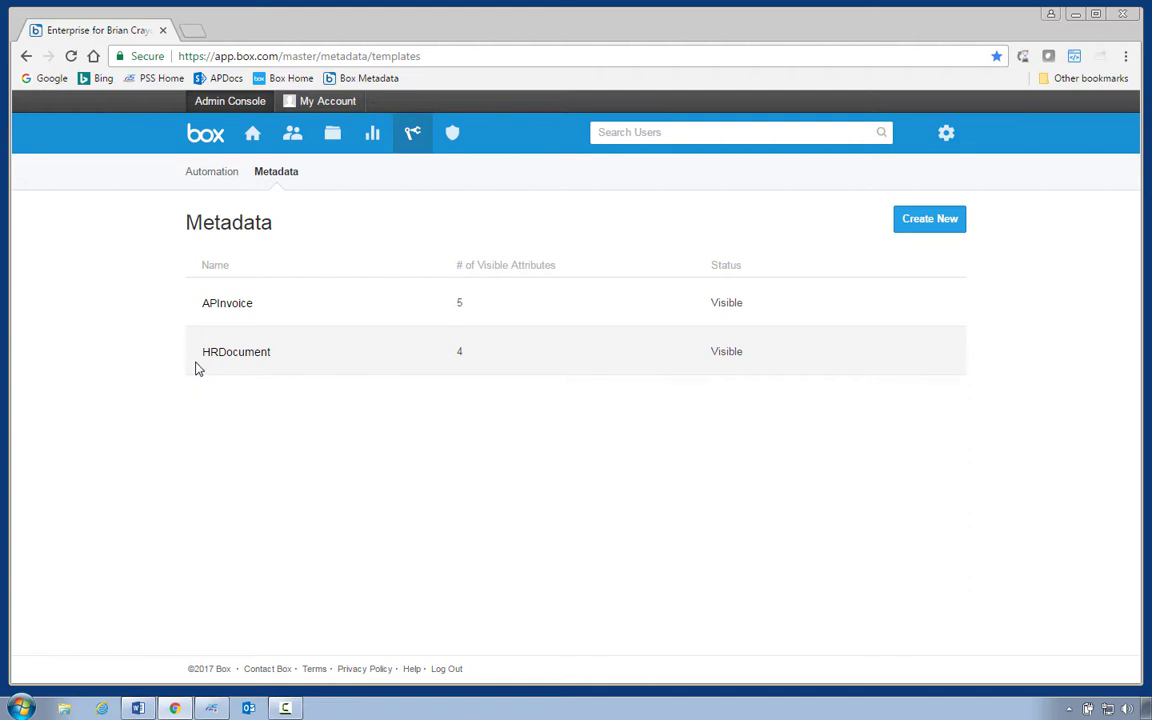
pyautogui.click(212, 312)
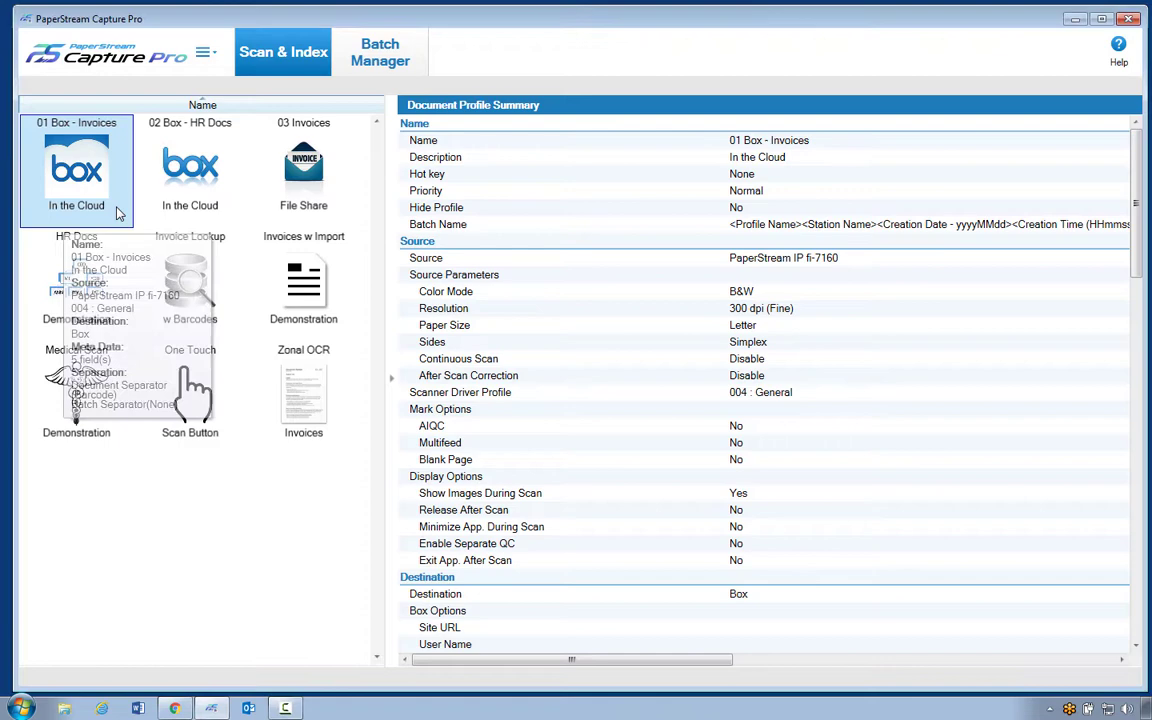
pyautogui.click(100, 190)
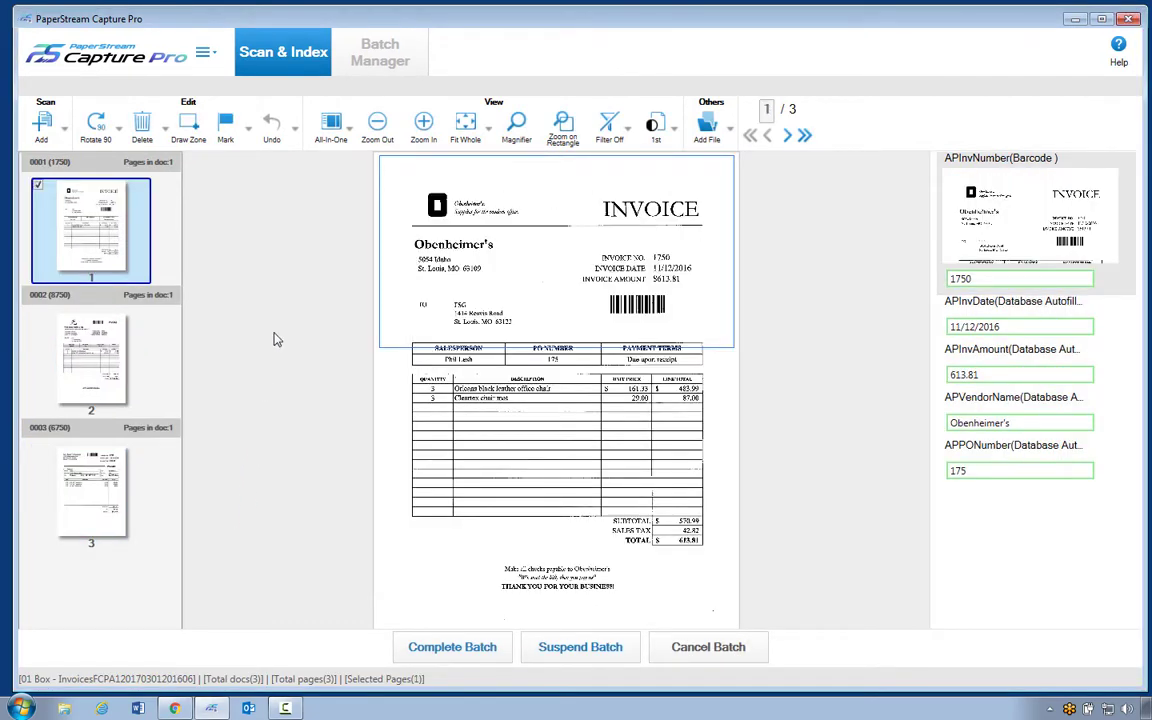
# - Enlarge invoice 1750's preview and confirm its PO number index reads 175
pyautogui.click(424, 133)
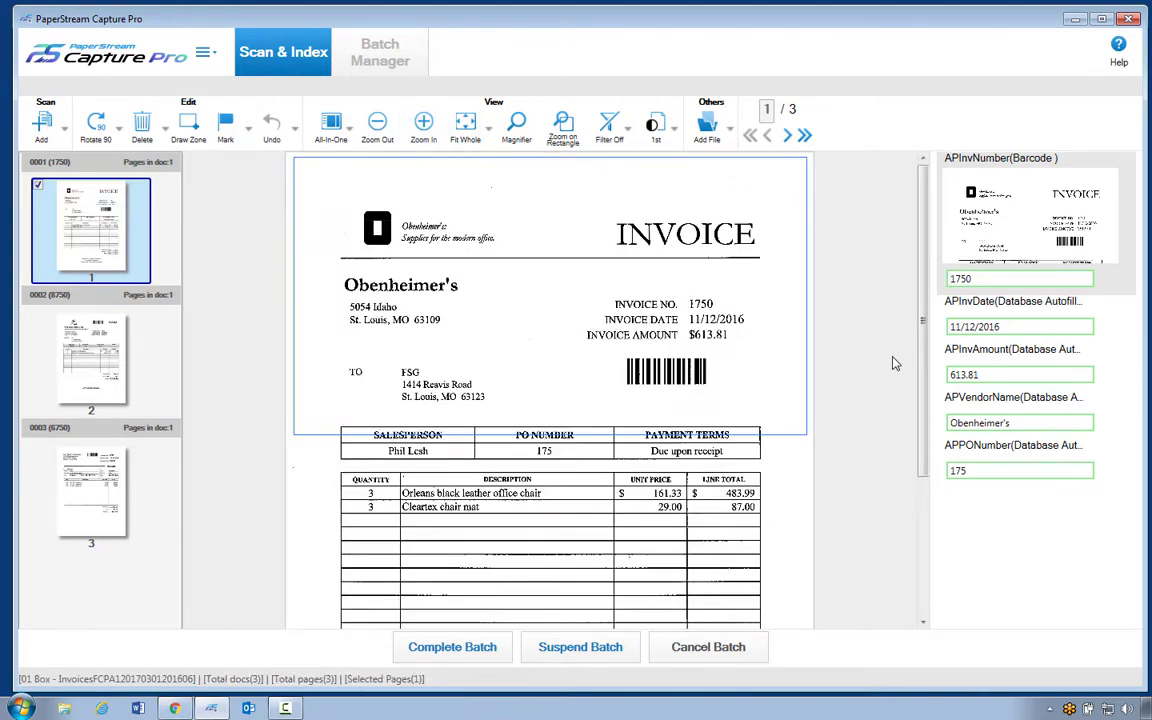
pyautogui.click(991, 468)
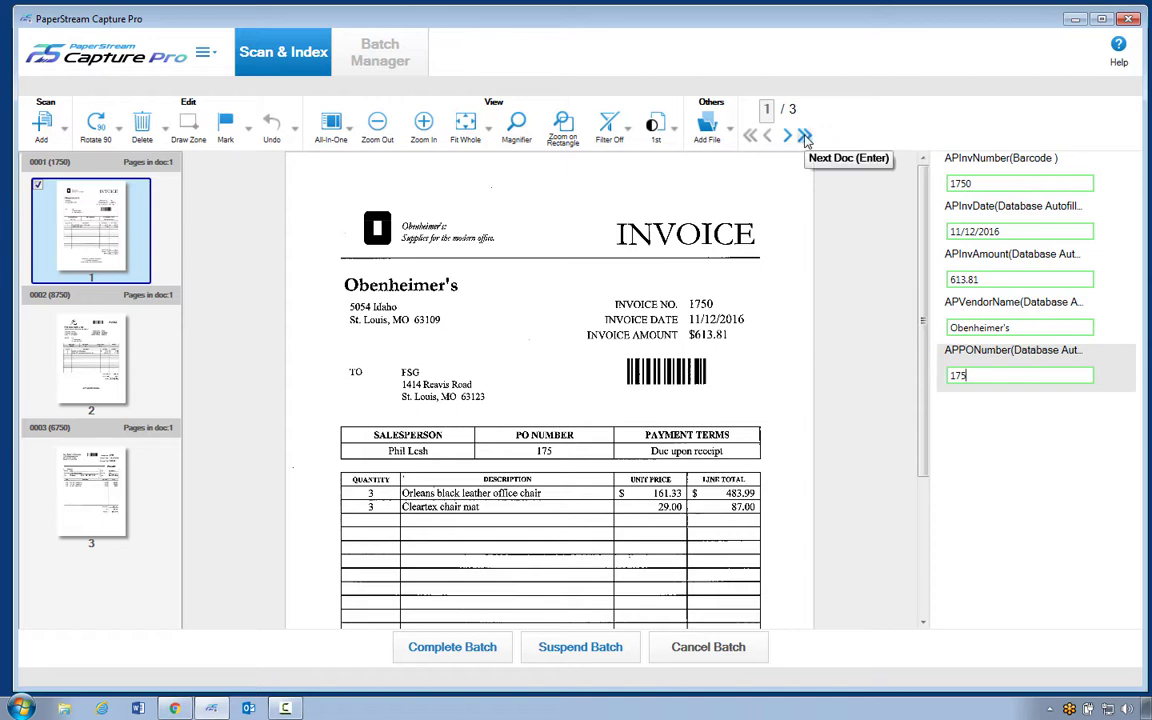
# - Review index values for Void Null Supply Co. invoice 8750 and Ann Teak Technology invoice 6750
pyautogui.click(805, 137)
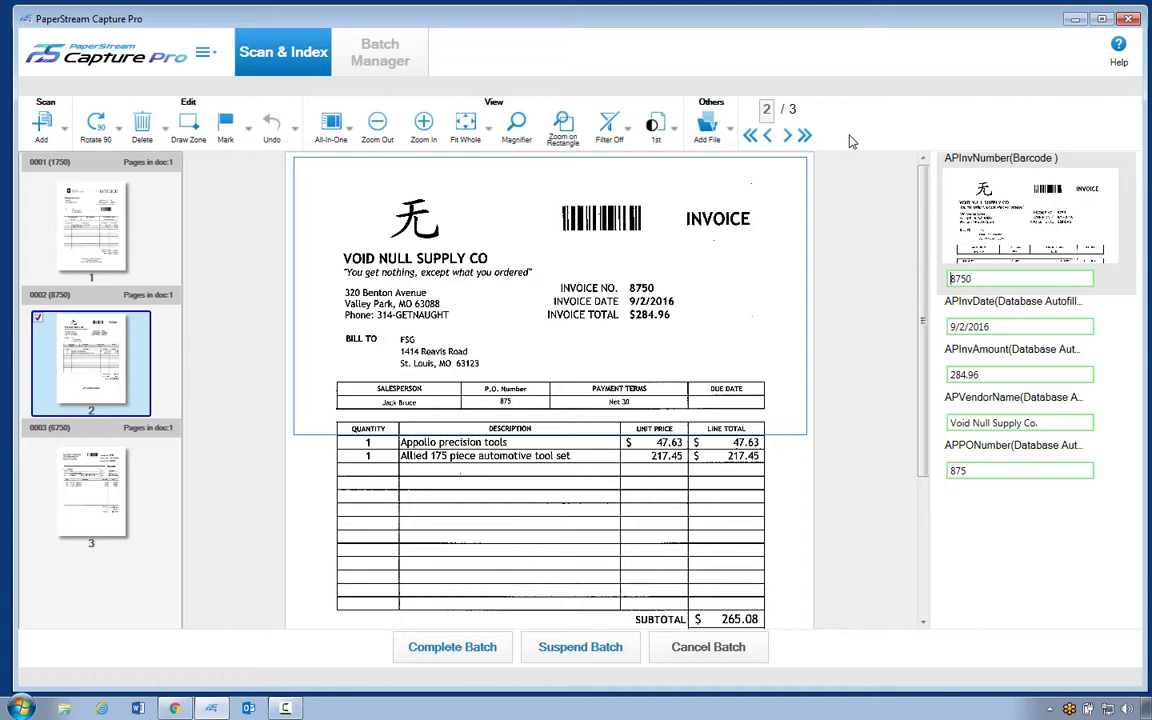
pyautogui.click(807, 136)
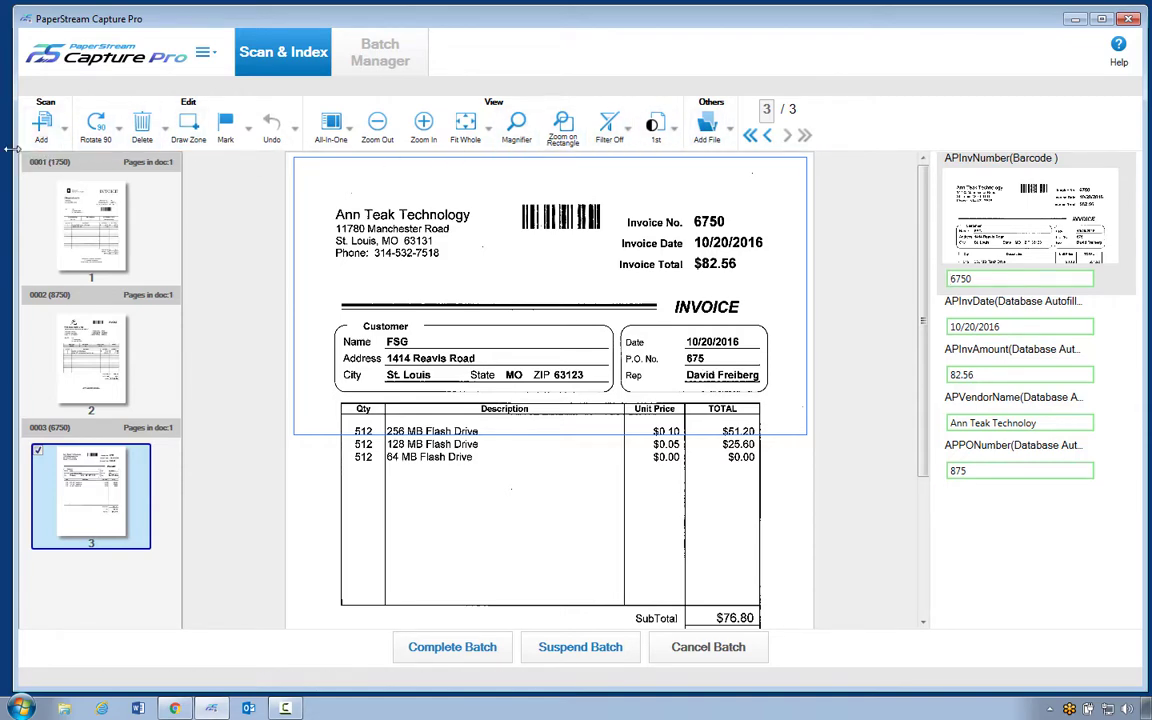
# - Narrow the PaperStream window to show Box's APInvoices folder alongside it
pyautogui.moveTo(10, 148); pyautogui.dragTo(333, 185)
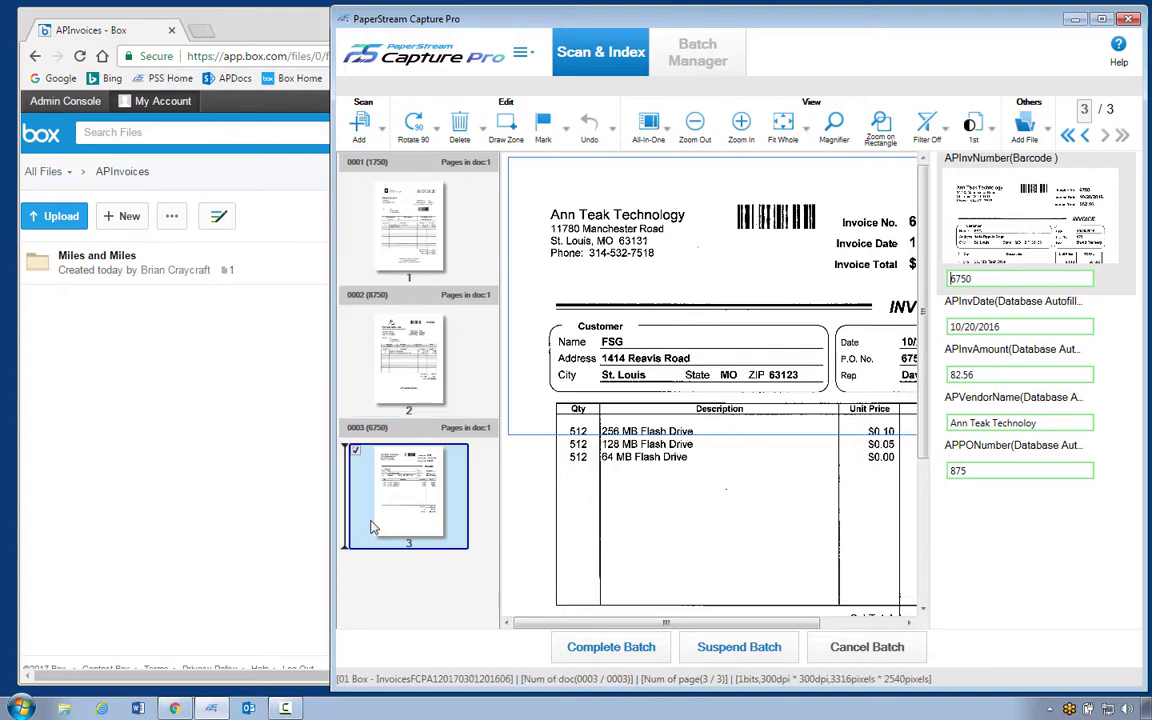
# - Complete and confirm the batch, releasing the three invoice PDFs to Box
pyautogui.click(583, 649)
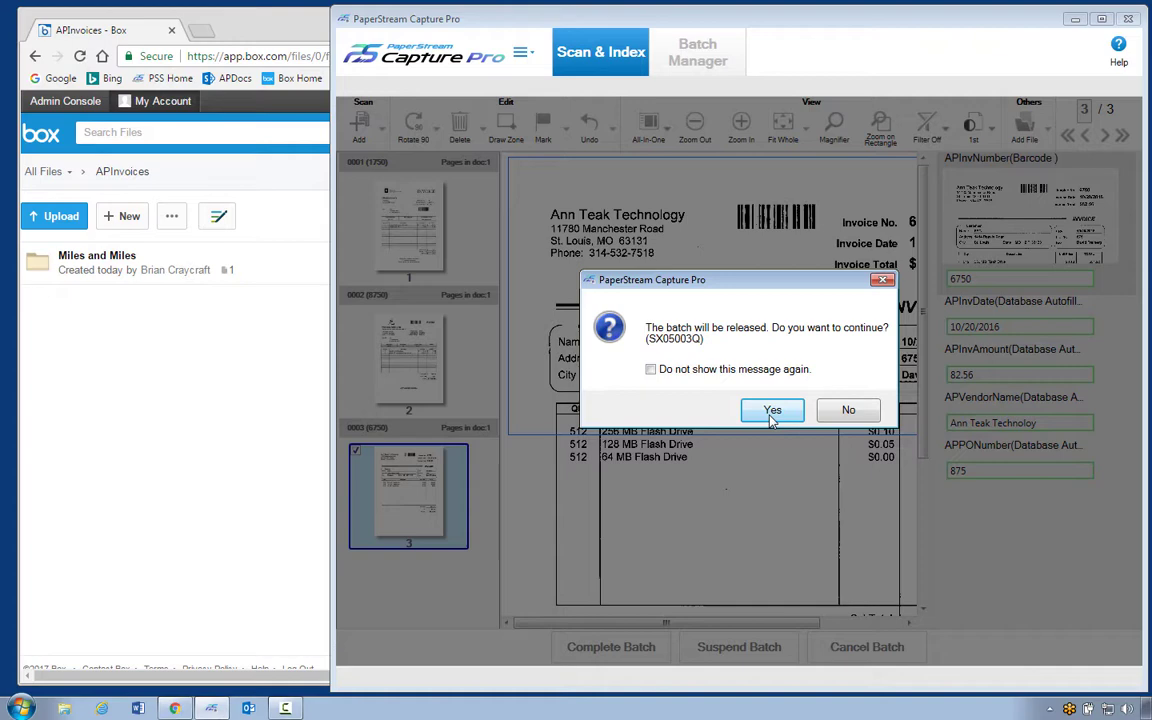
pyautogui.click(771, 414)
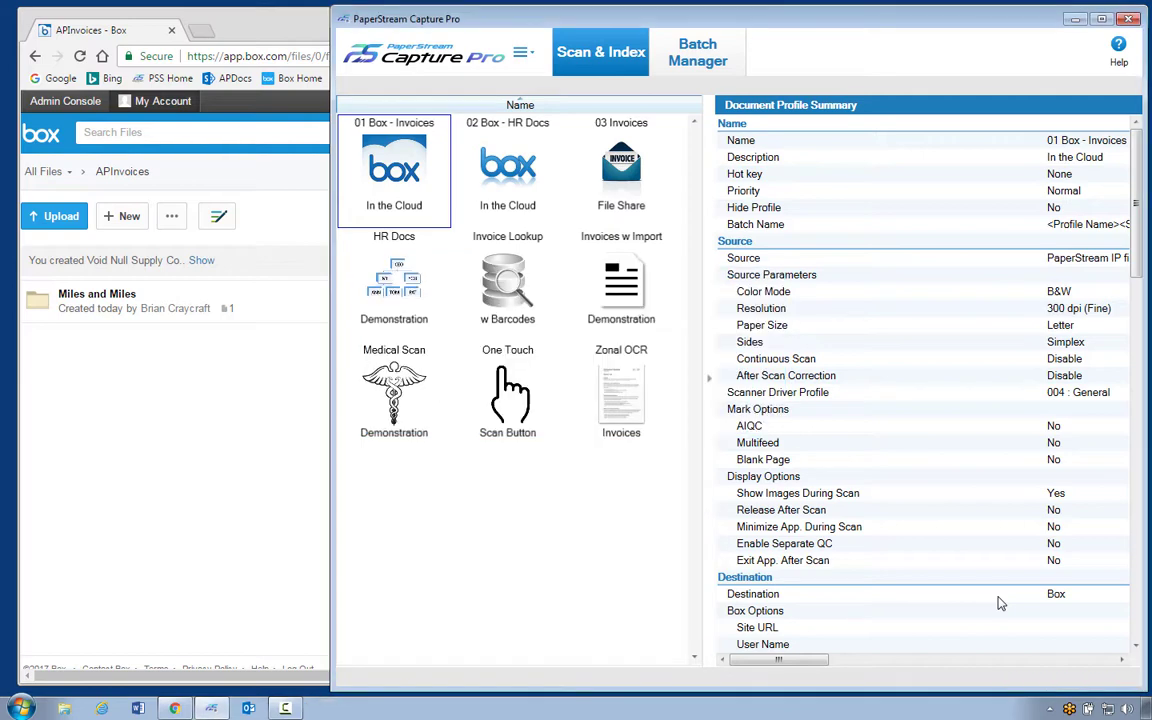
# - Refresh Box to see the new vendor folders and open Obenheimer's
pyautogui.click(254, 468)
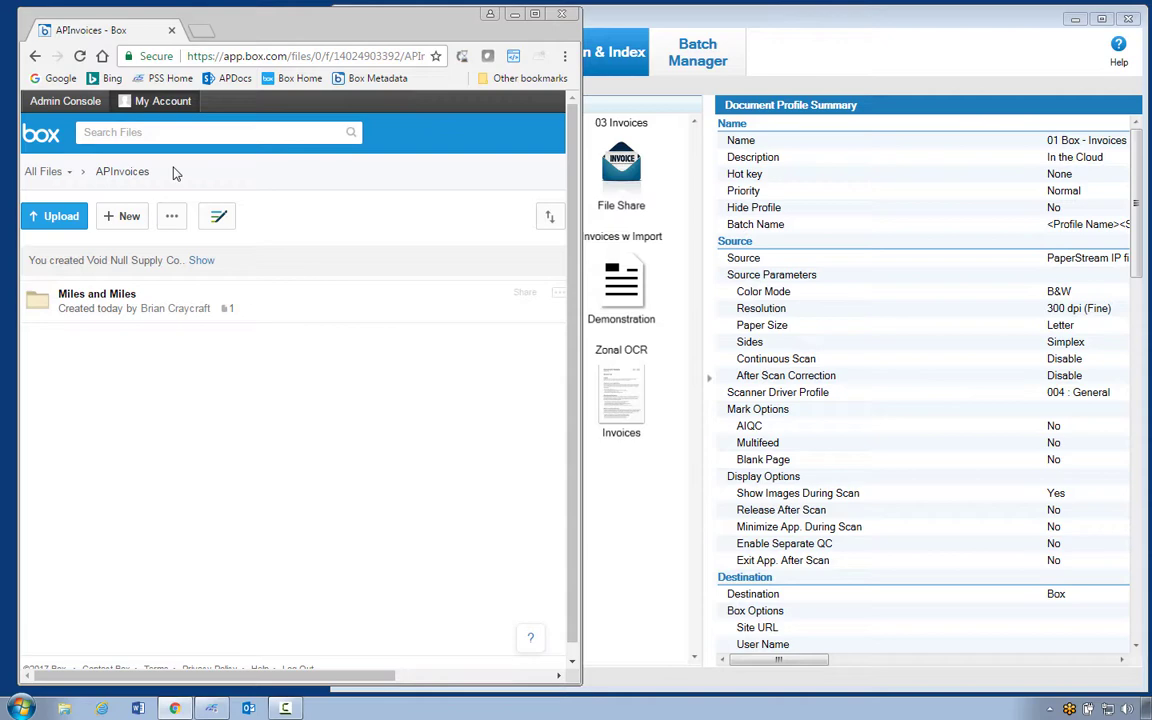
pyautogui.click(81, 57)
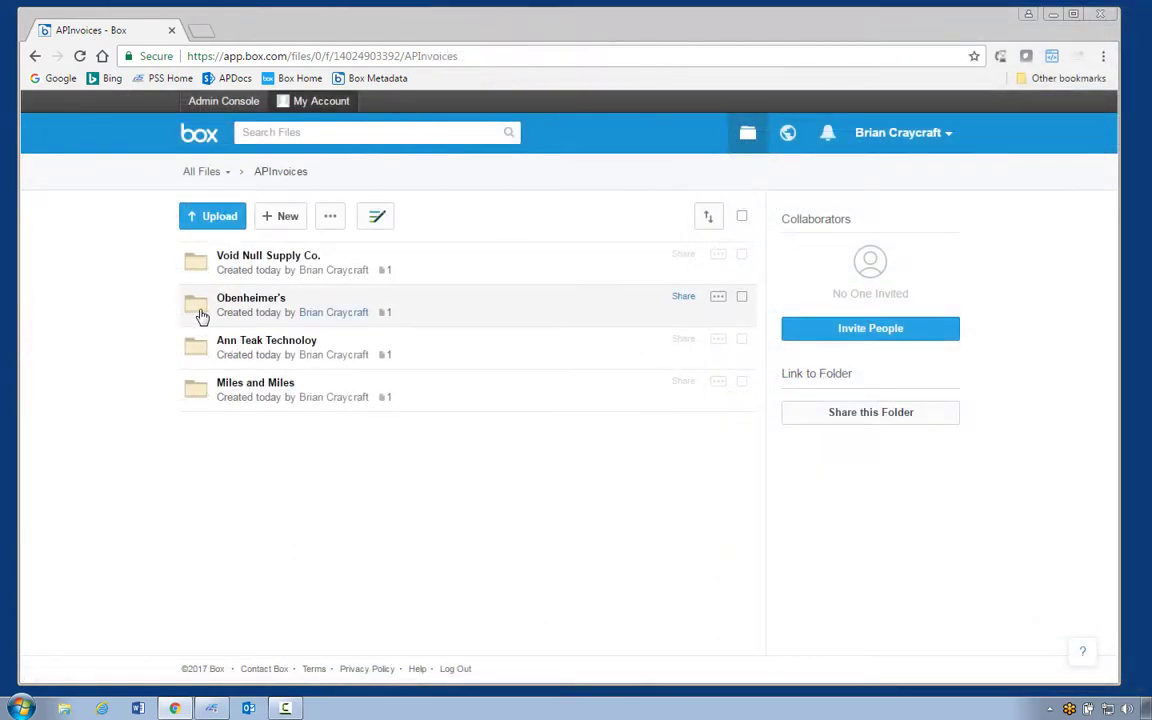
pyautogui.click(201, 316)
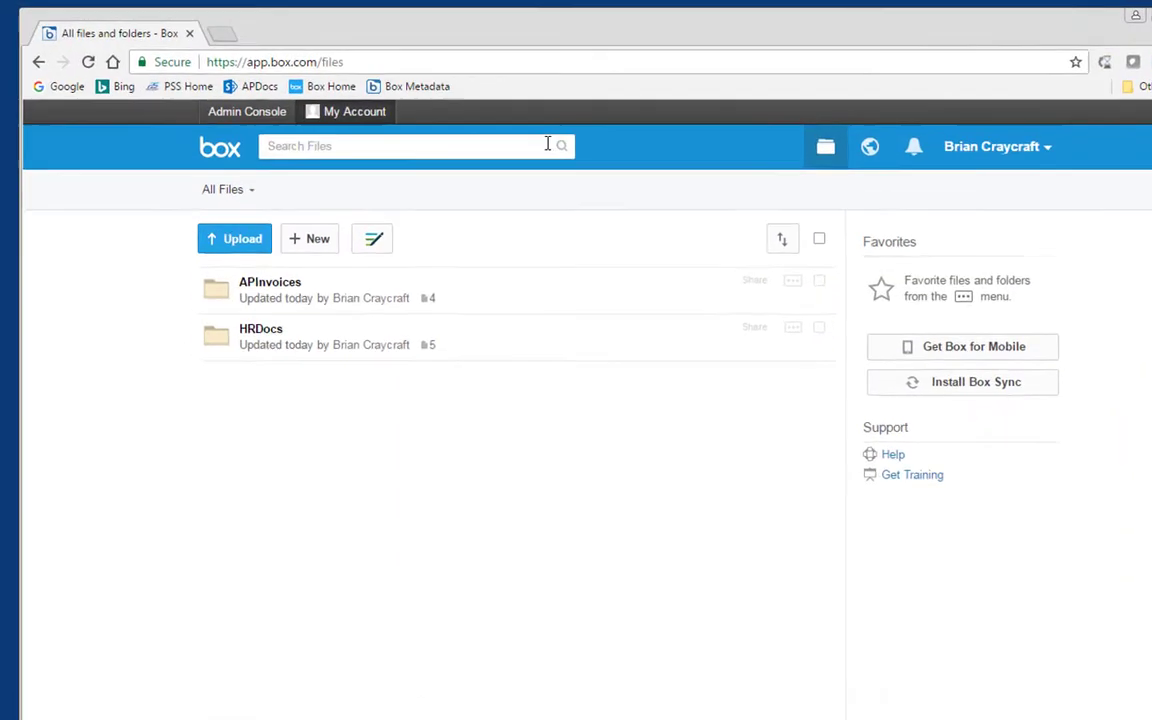
# - Run a Box full-text search for 'chair', replacing an initial 'oben' query
pyautogui.click(457, 133)
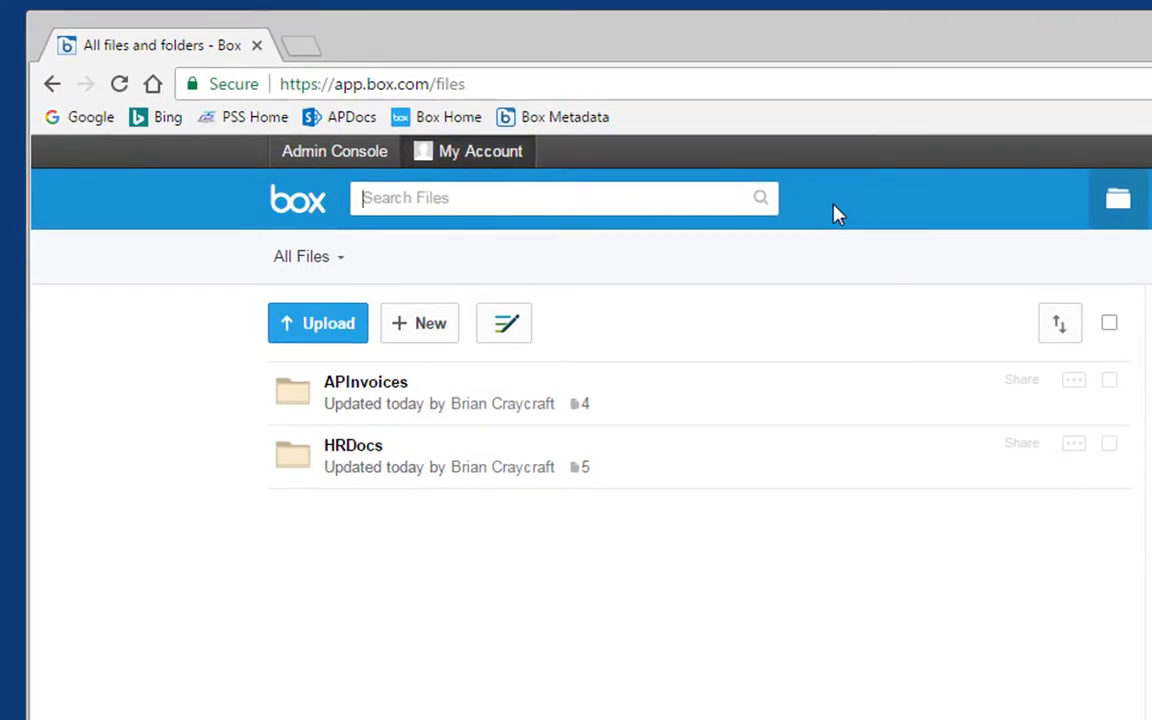
pyautogui.write('ob')
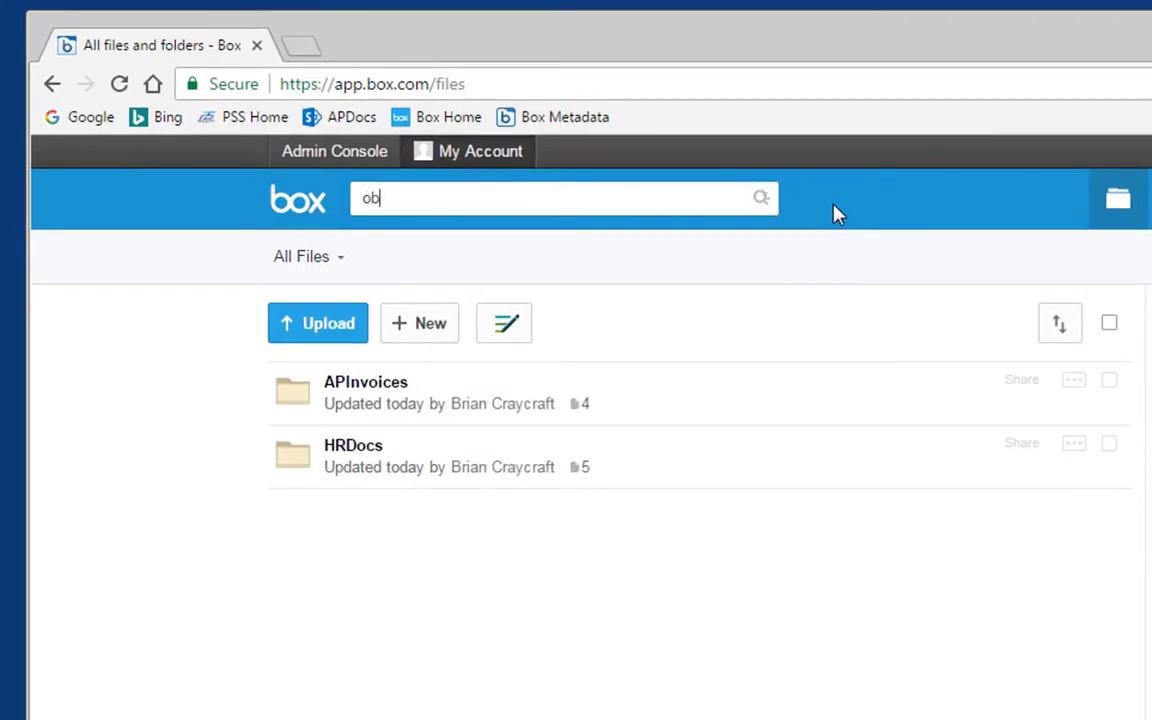
pyautogui.write('en')
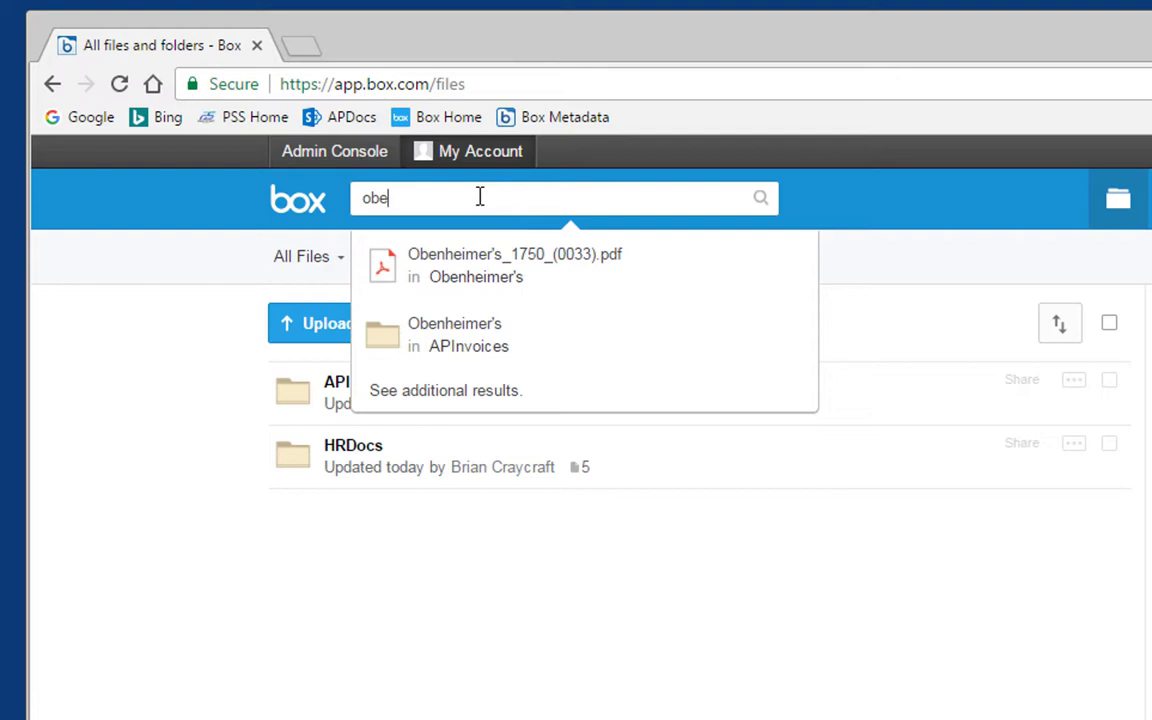
pyautogui.press('BackSpace')
pyautogui.press('BackSpace')
pyautogui.press('BackSpace')
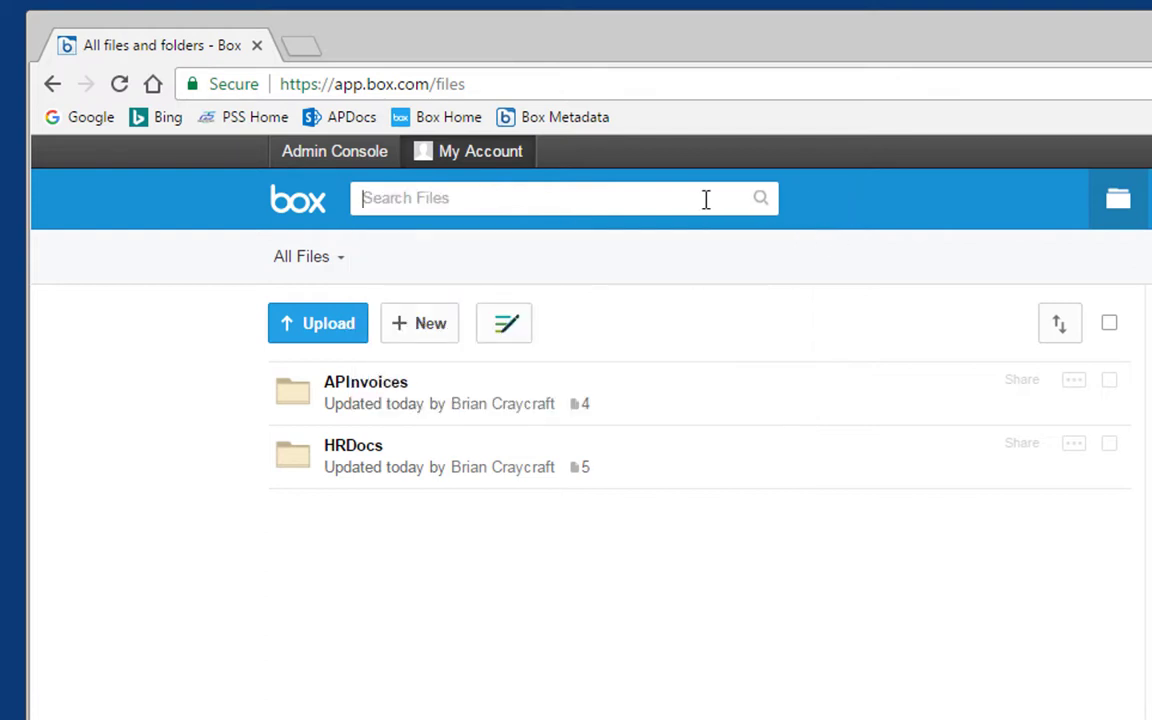
pyautogui.write('chair')
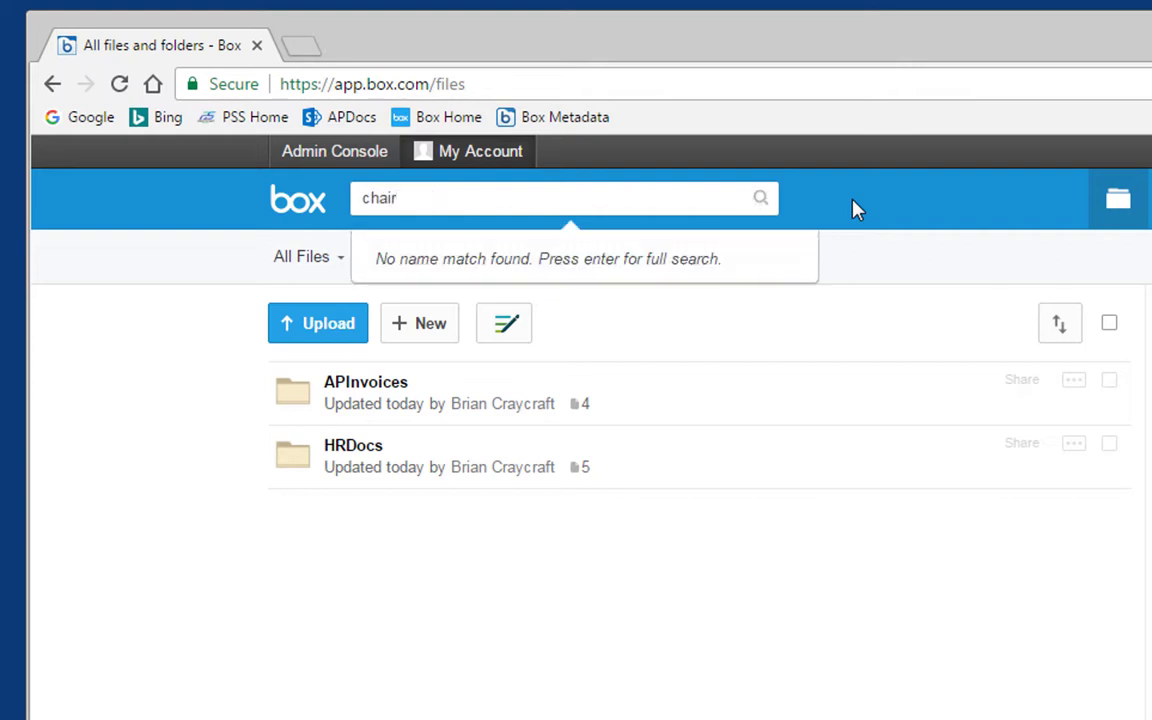
pyautogui.press('Return')
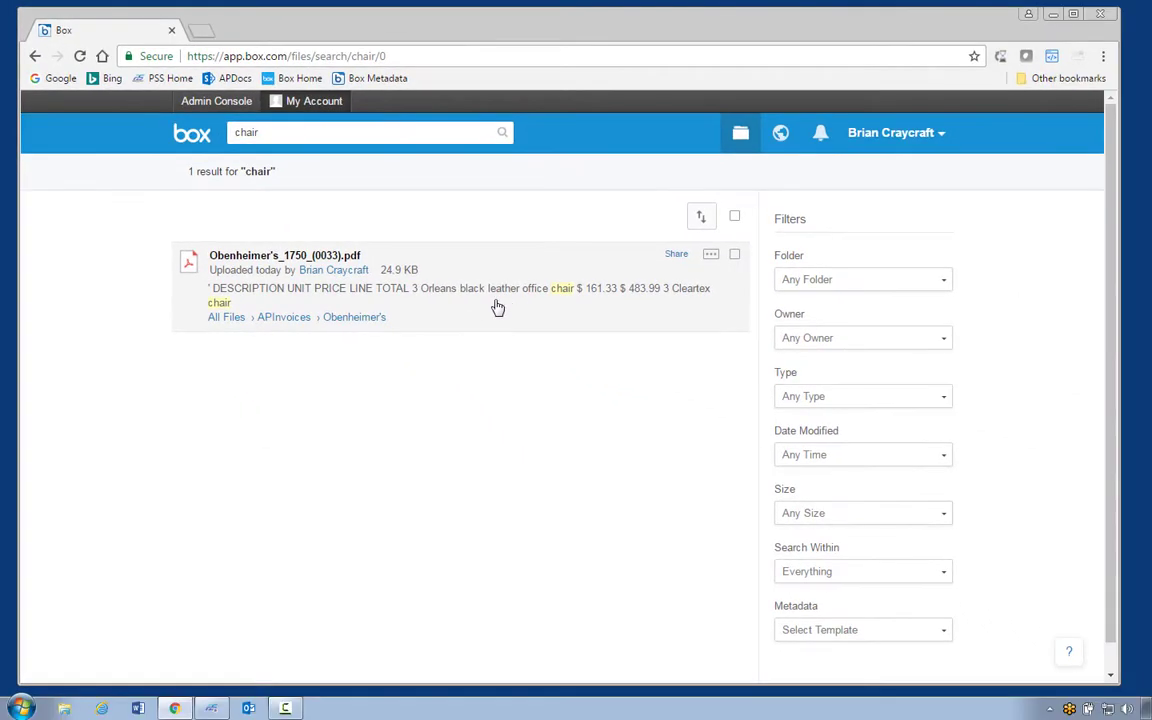
# - Open Obenheimer's invoice 1750 PDF and view its APInvoice metadata, including PO number 175
pyautogui.click(432, 303)
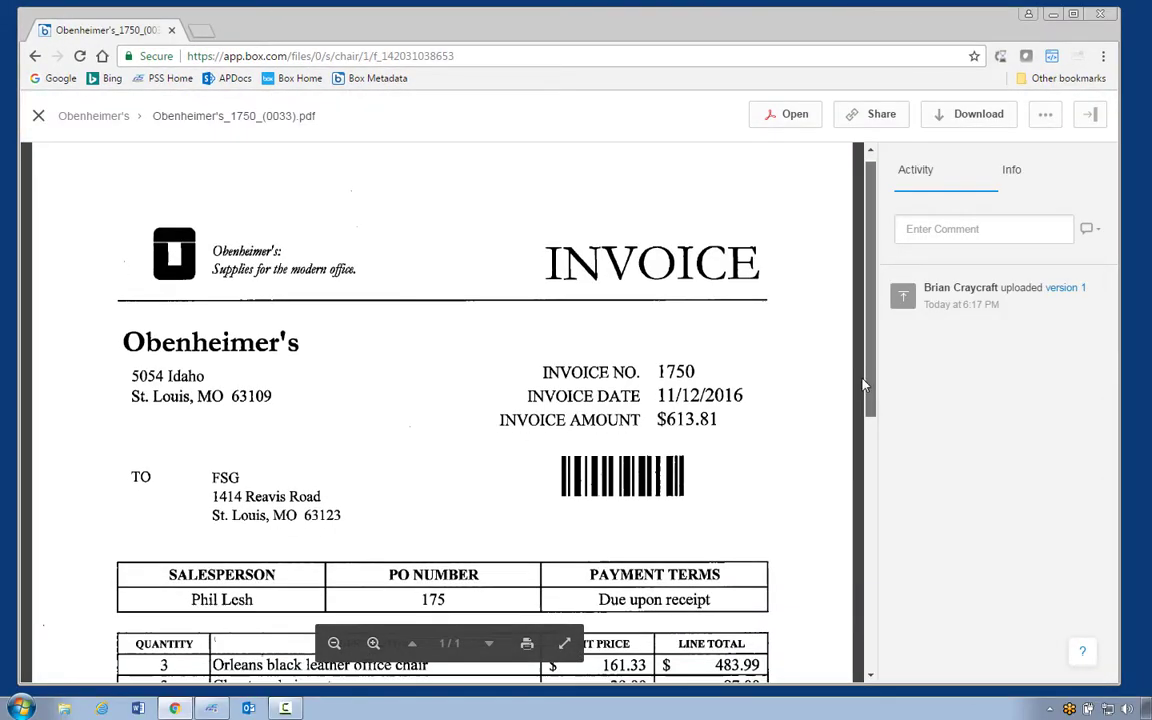
pyautogui.moveTo(866, 385); pyautogui.dragTo(836, 551)
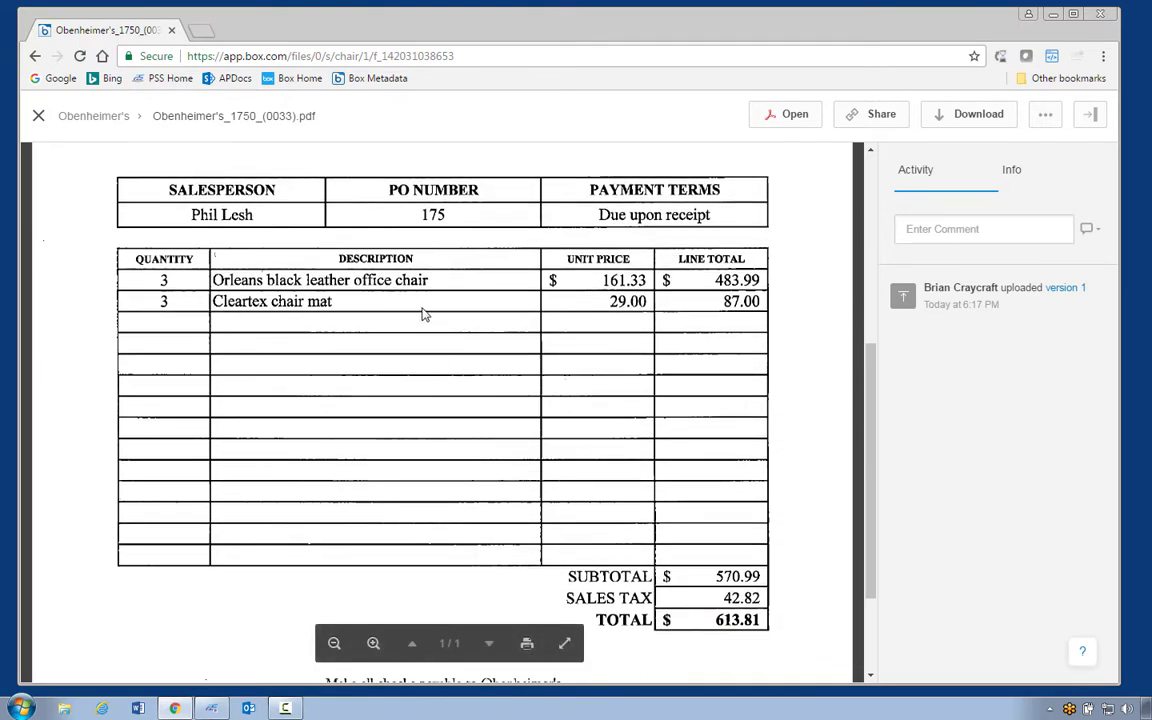
pyautogui.moveTo(440, 400)
pyautogui.click(1011, 171)
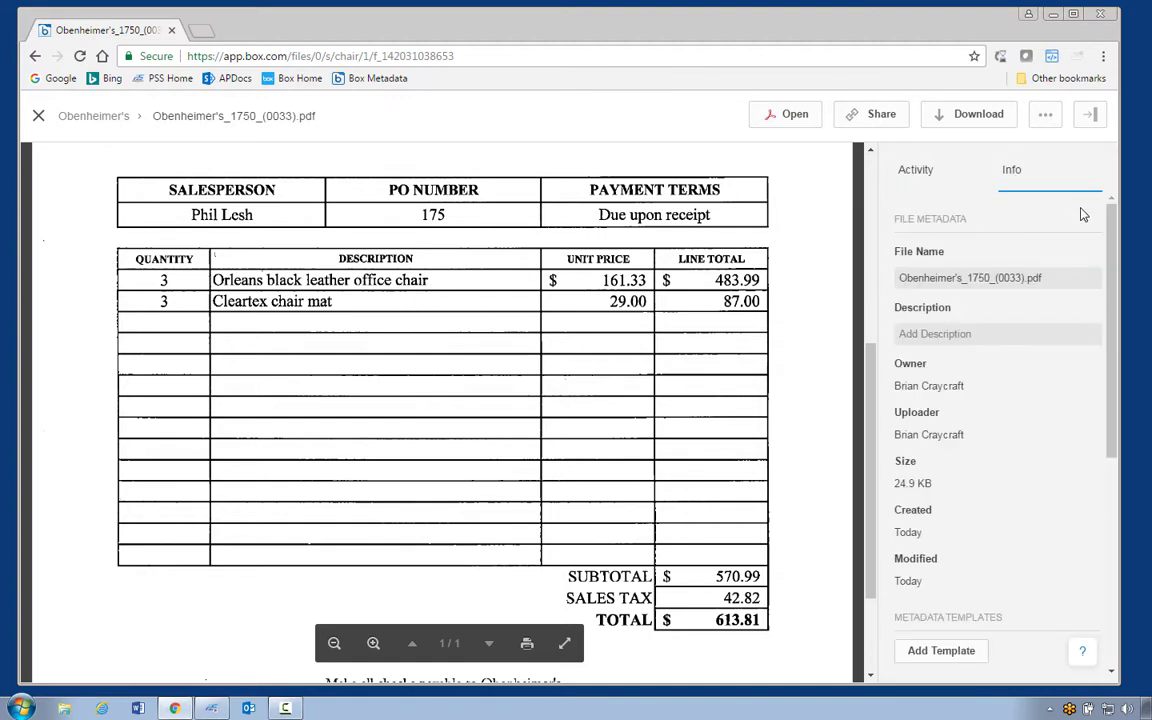
pyautogui.moveTo(1108, 226)
pyautogui.mouseDown()
pyautogui.moveTo(1118, 430)
pyautogui.moveTo(1108, 474)
pyautogui.mouseUp()
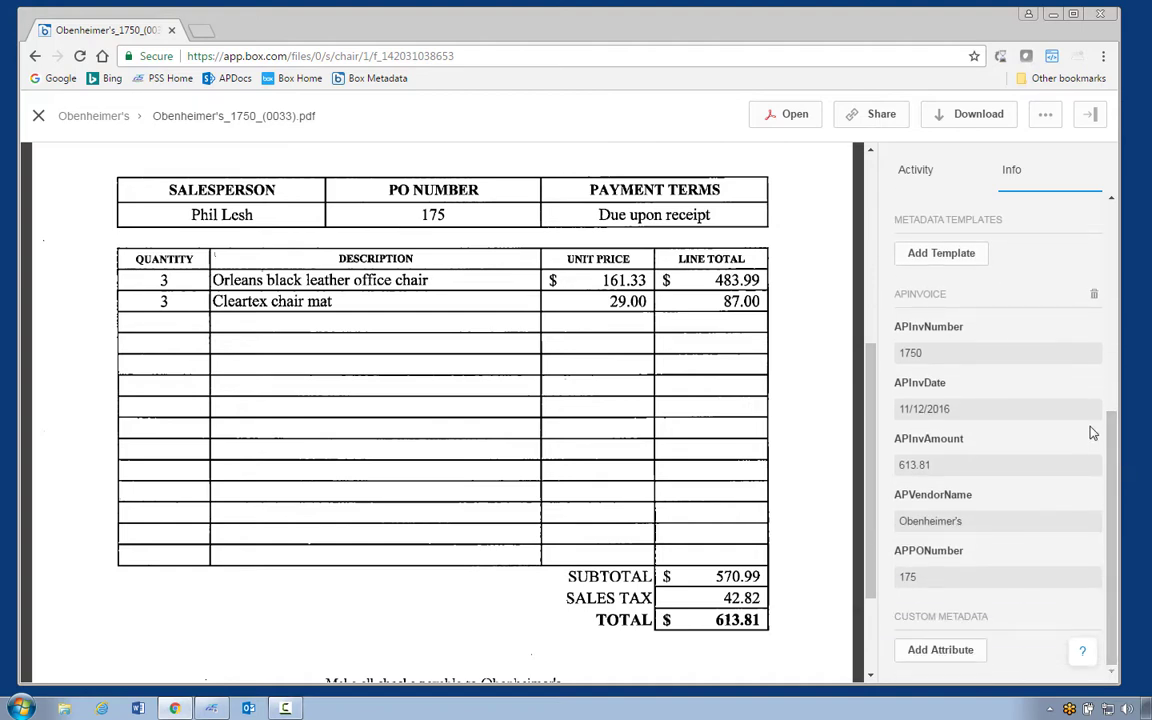